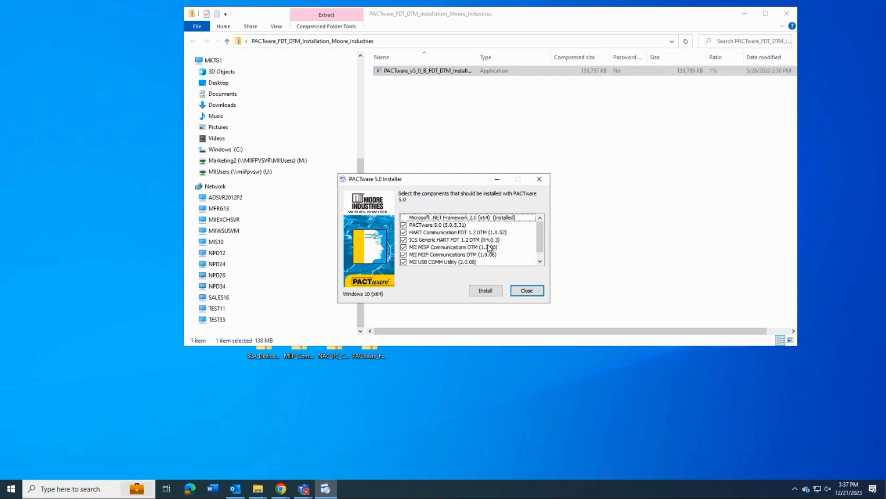
# Install PACTware 5.0 with all preselected components, accepting the HART Communication DTM licence agreement and using its Complete setup type.
pyautogui.click(490, 290)
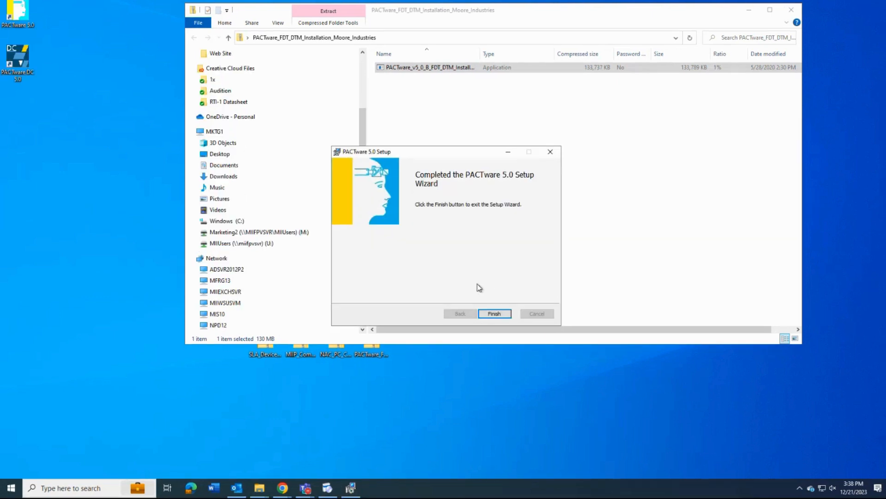
pyautogui.click(494, 314)
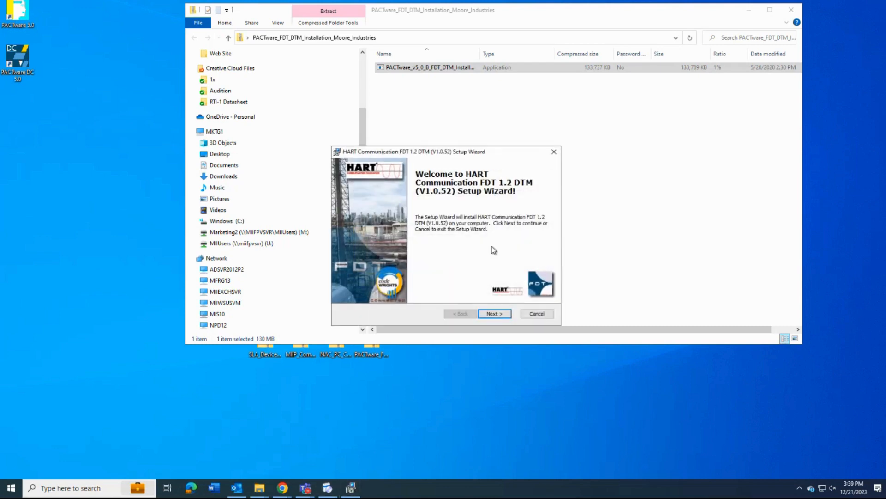
pyautogui.click(494, 313)
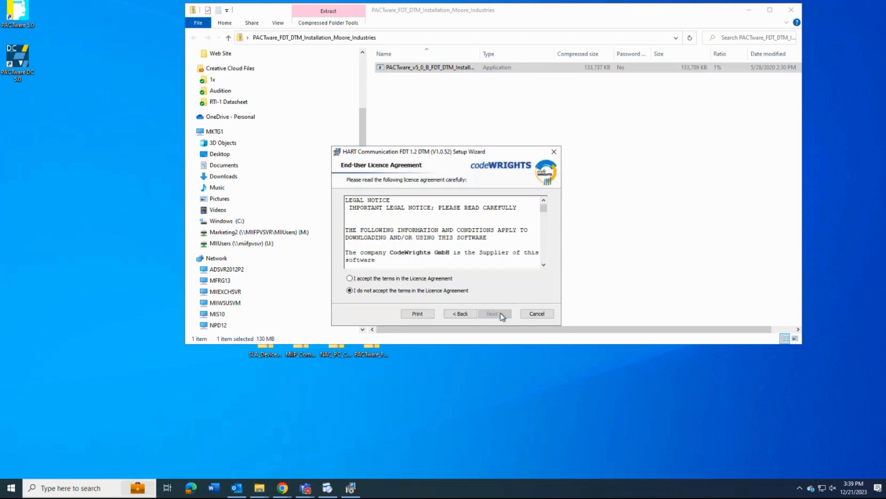
pyautogui.click(349, 278)
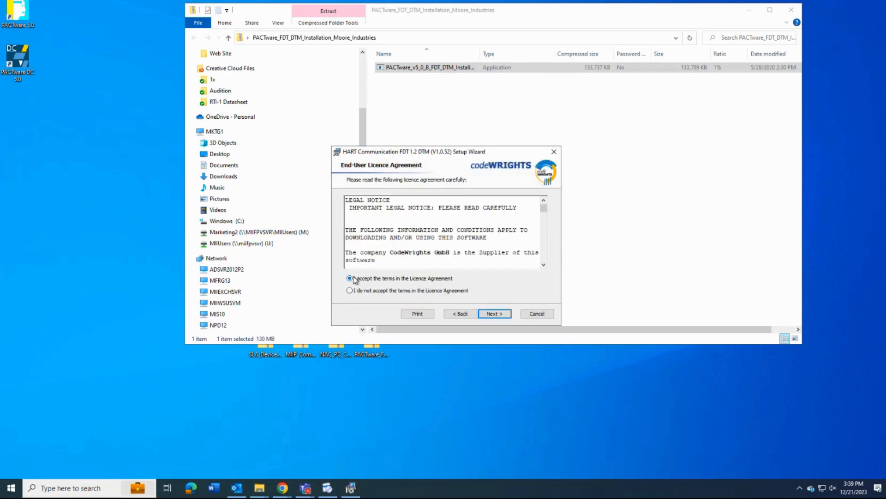
pyautogui.click(494, 314)
pyautogui.click(494, 315)
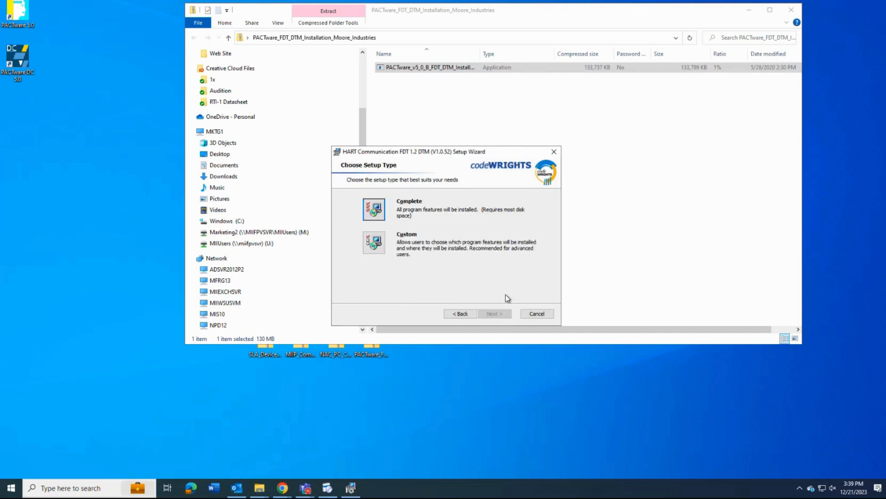
pyautogui.press('Return')
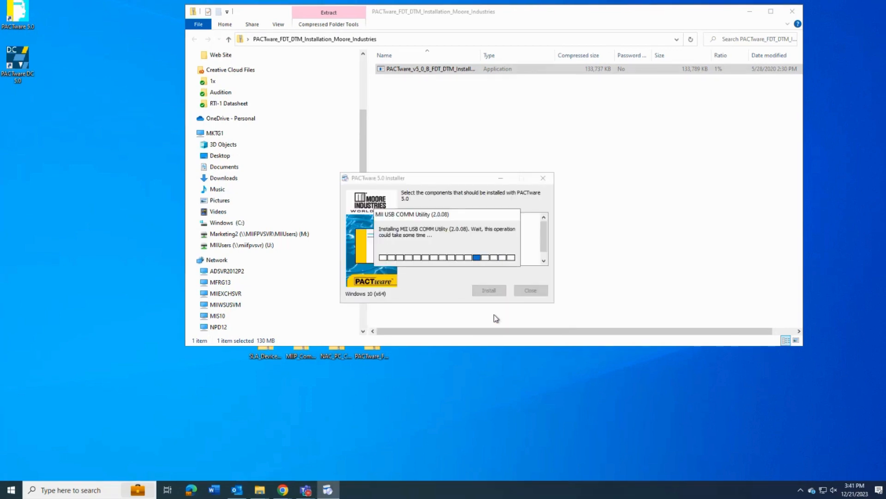
pyautogui.click(489, 262)
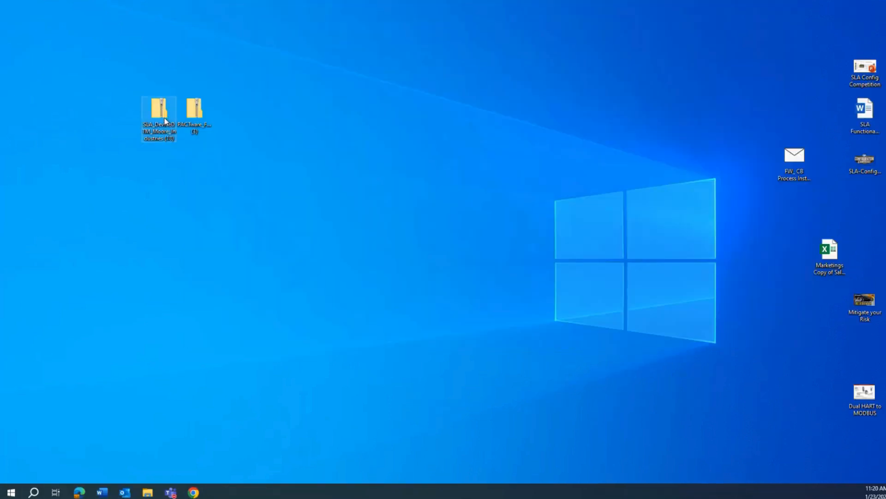
# Install the SLA DTM from the SLA_DeviceDTM_Moore_Industries archive on the desktop, accepting its license agreement.
pyautogui.doubleClick(160, 113)
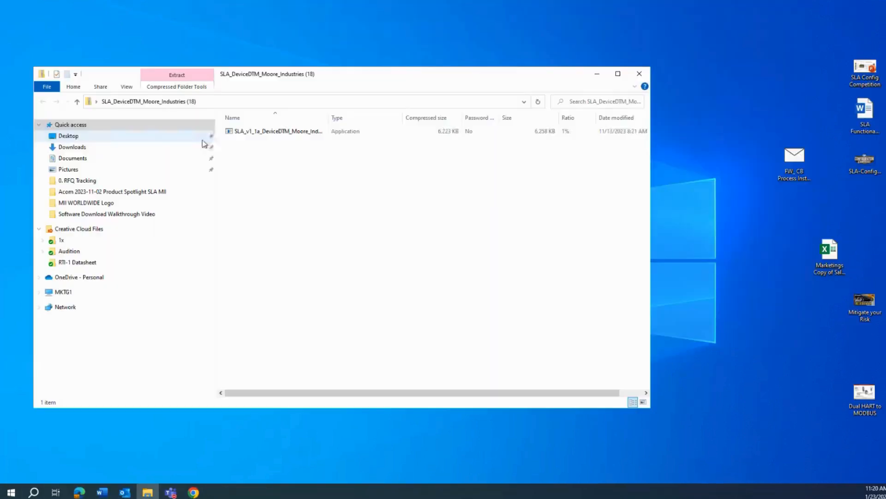
pyautogui.click(286, 132)
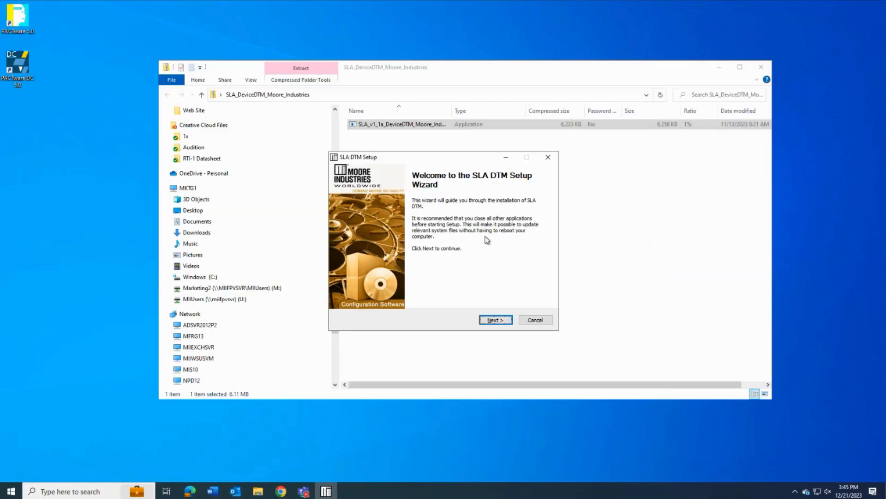
pyautogui.click(495, 320)
pyautogui.scroll(-10, 545, 251)
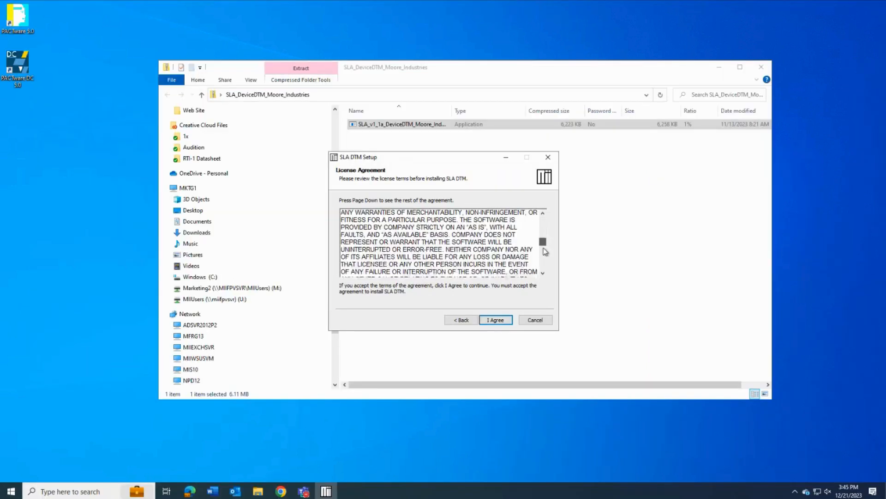
pyautogui.scroll(-3, 545, 252)
pyautogui.click(492, 320)
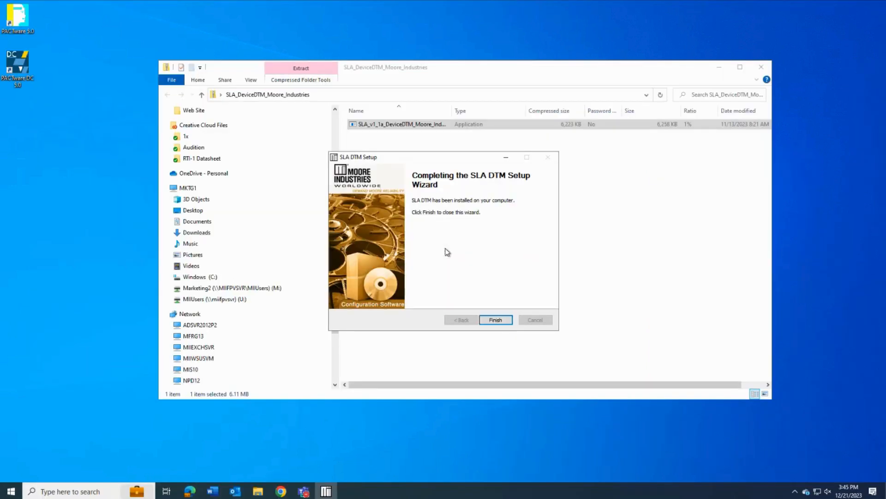
pyautogui.click(496, 319)
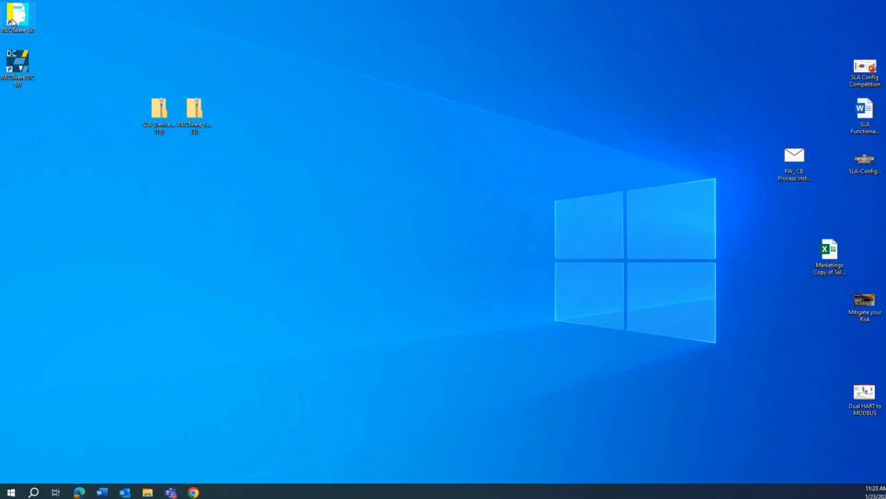
# Launch PACTware 5.0 and create a new device catalog after checking the catalog's SLA [DIN] entry.
pyautogui.doubleClick(24, 20)
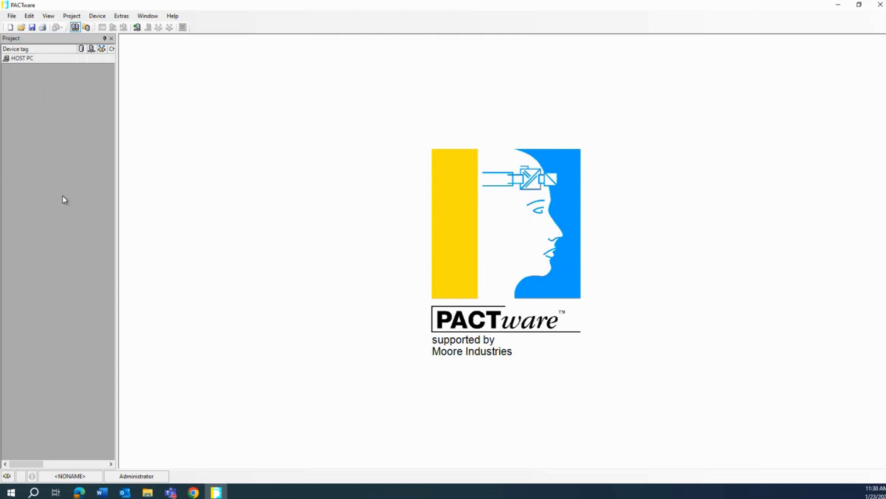
pyautogui.click(50, 17)
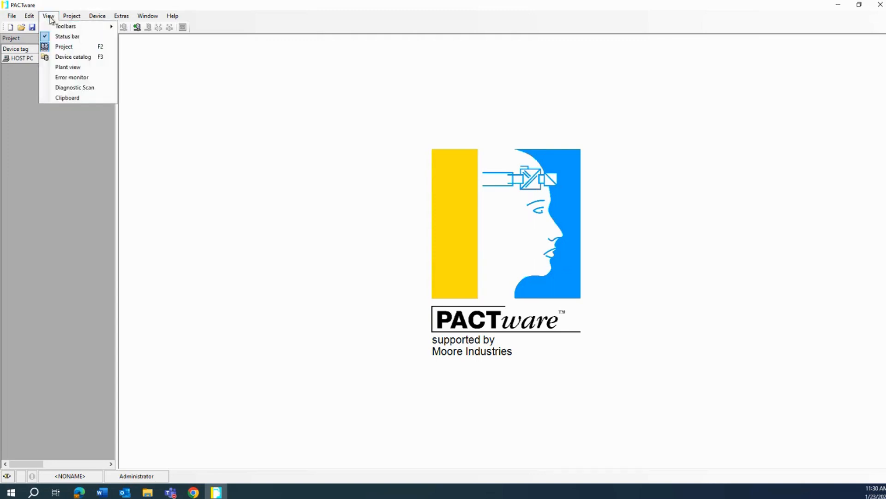
pyautogui.click(61, 57)
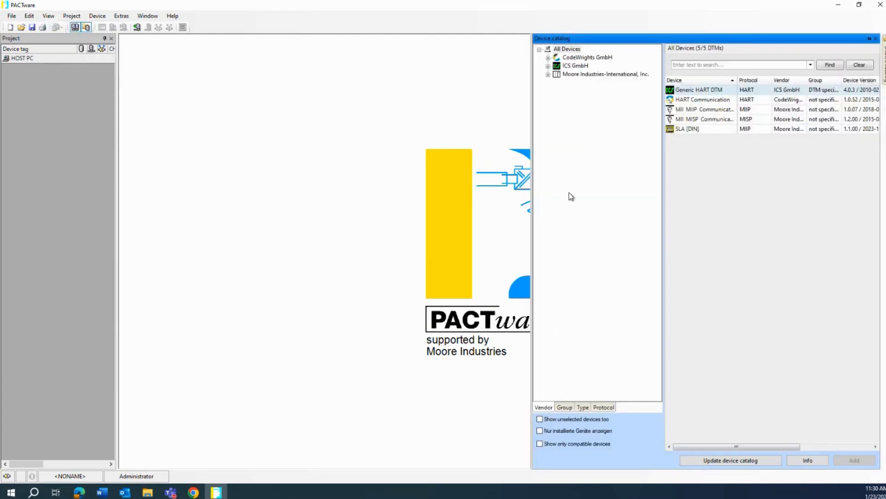
pyautogui.click(685, 131)
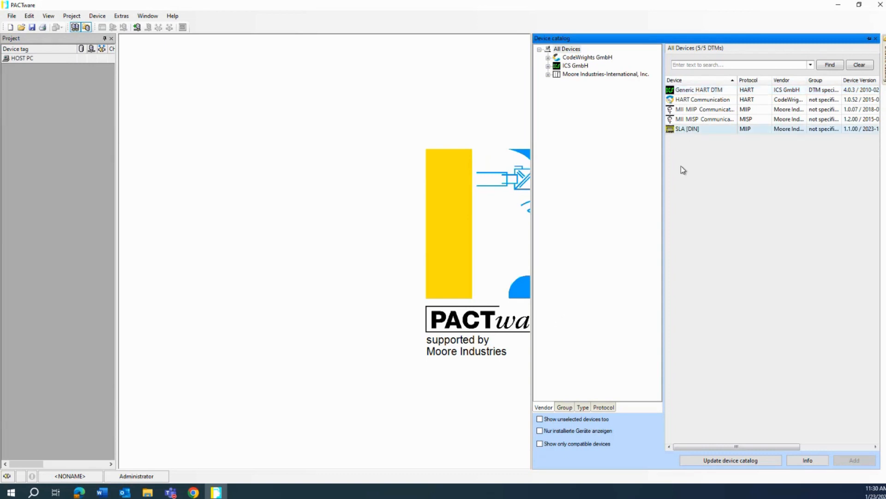
pyautogui.click(715, 462)
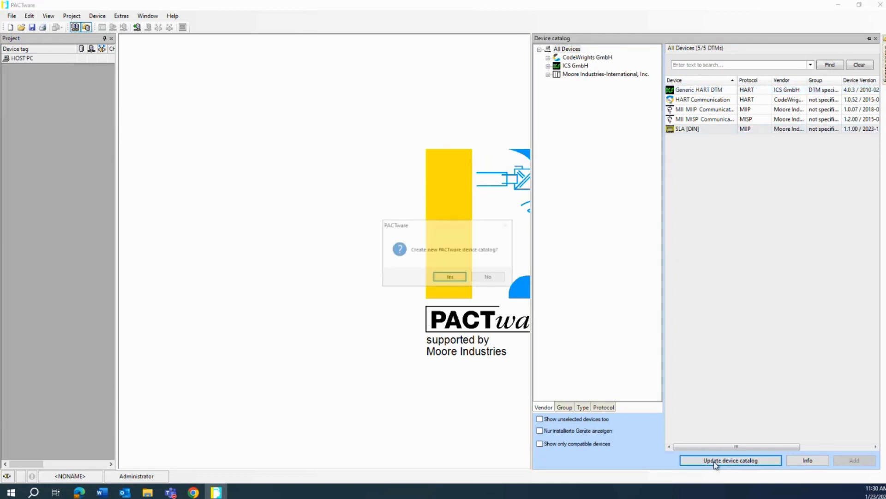
pyautogui.click(448, 278)
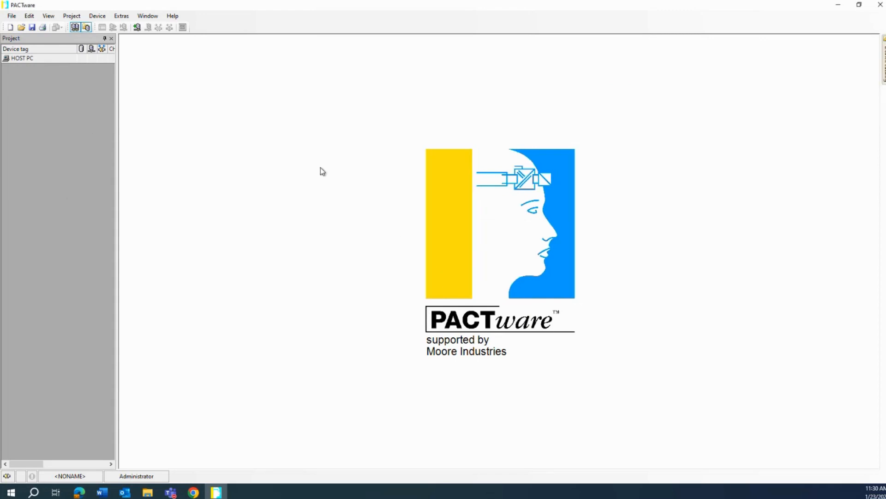
# Add the MII MIIP Communications DTM to the project under HOST PC.
pyautogui.click(106, 18)
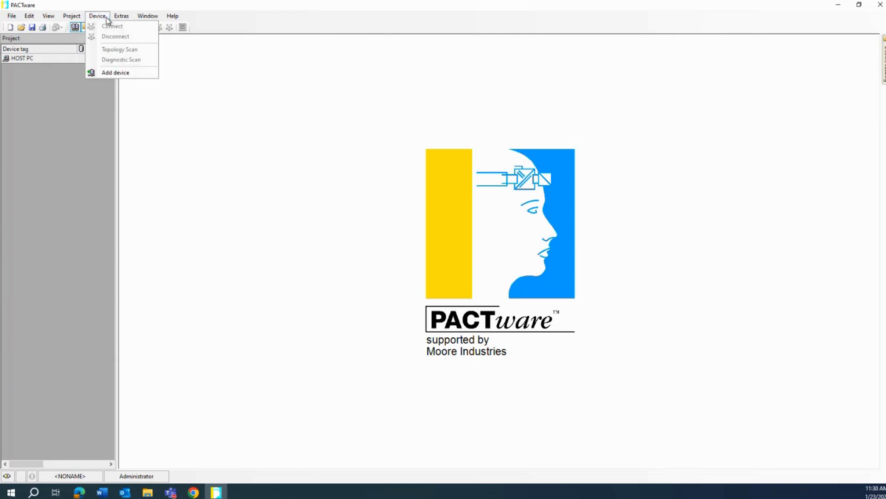
pyautogui.click(116, 73)
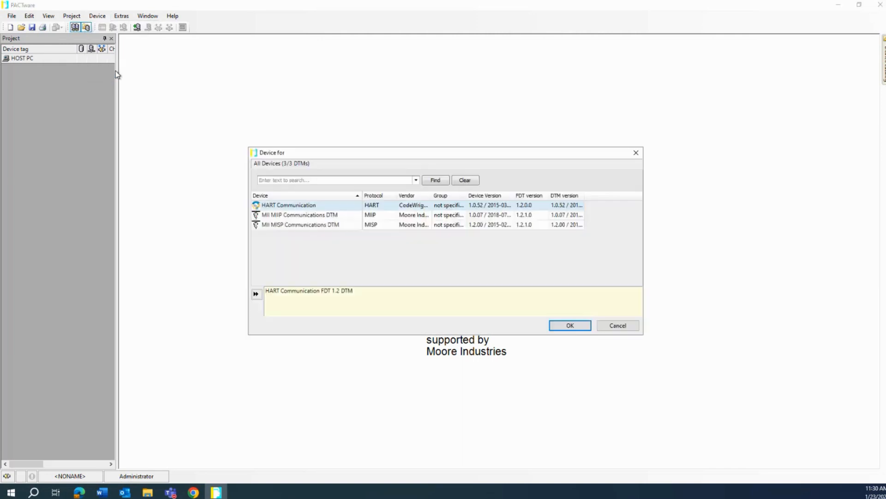
pyautogui.click(306, 215)
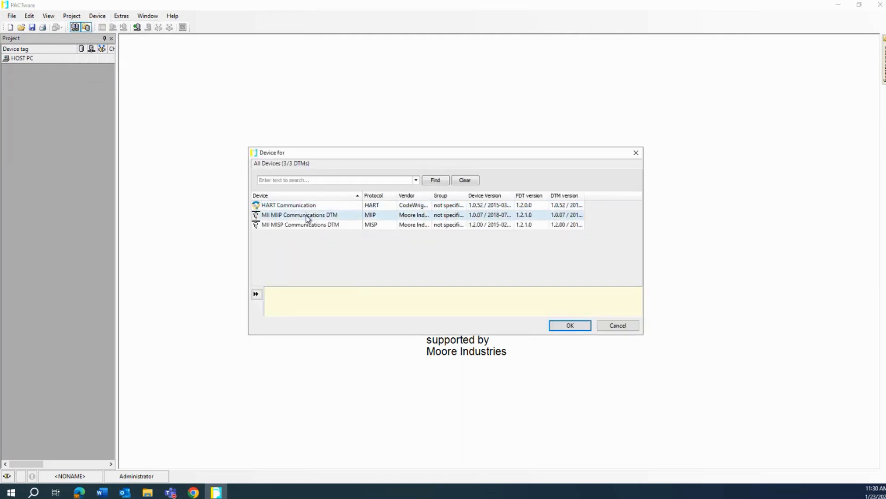
pyautogui.click(567, 324)
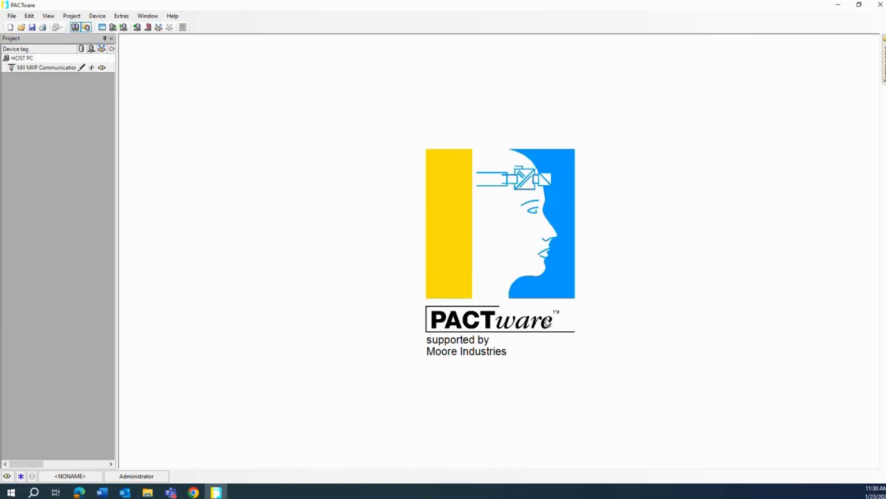
# Add the SLA [DIN] device beneath the MII MIIP Communications DTM in the project.
pyautogui.rightClick(50, 69)
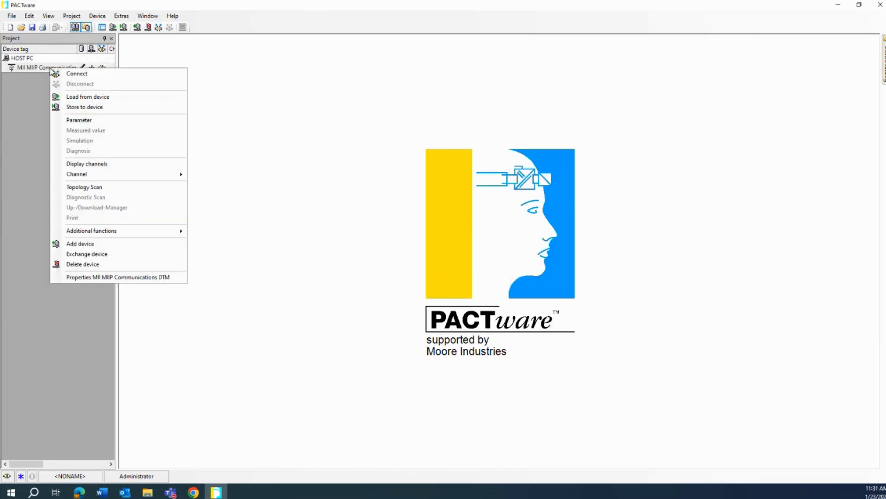
pyautogui.click(85, 247)
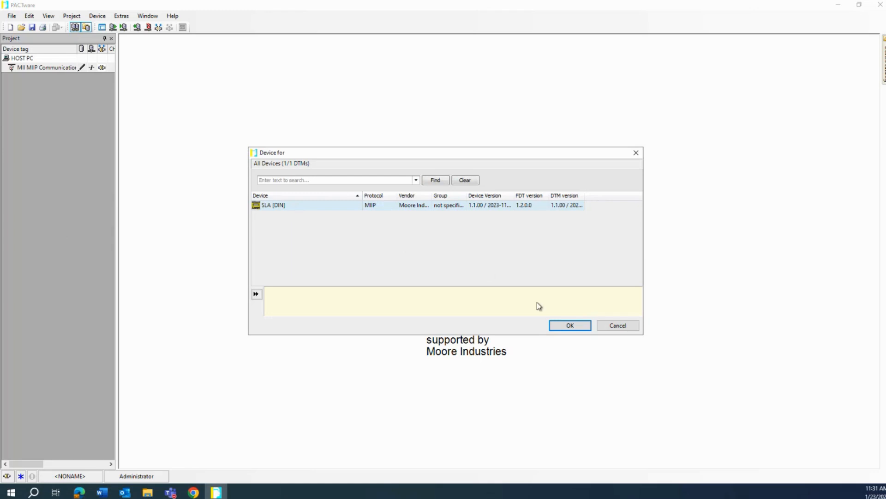
pyautogui.click(566, 326)
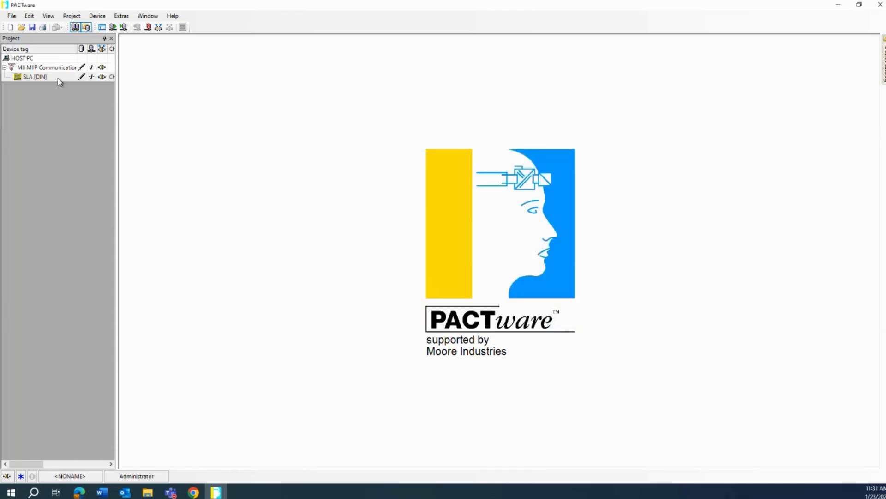
# Open the SLA [DIN] device's parameters and expand every configuration category from Analog Input Channels to Logger Settings.
pyautogui.rightClick(57, 76)
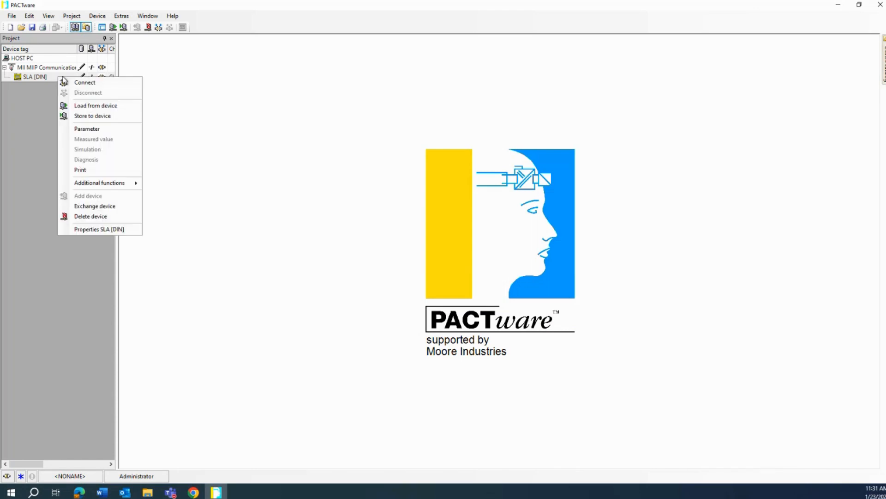
pyautogui.click(88, 129)
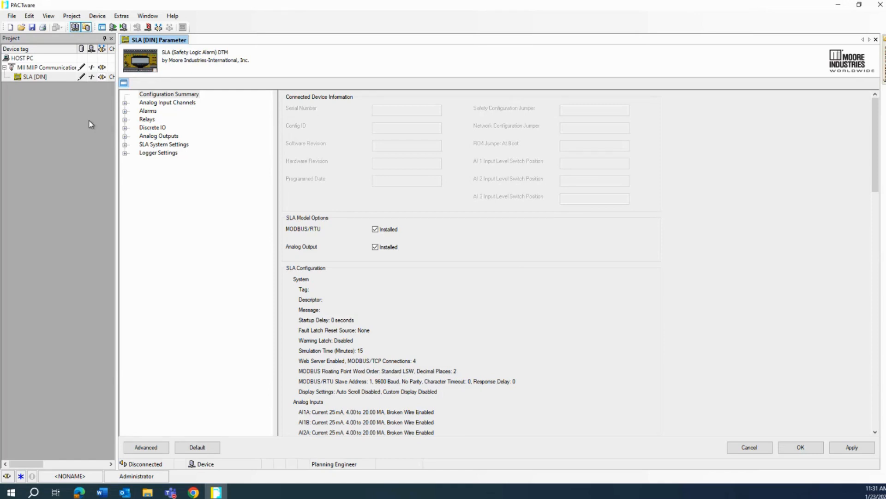
pyautogui.click(125, 103)
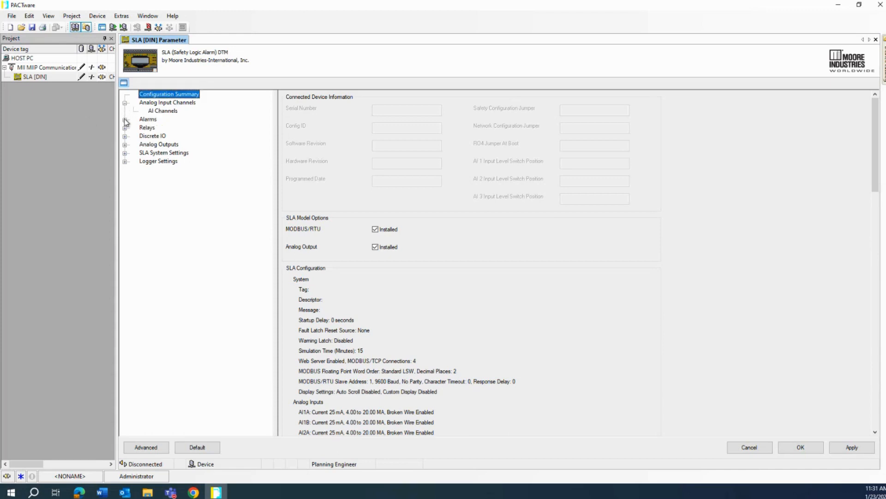
pyautogui.click(125, 120)
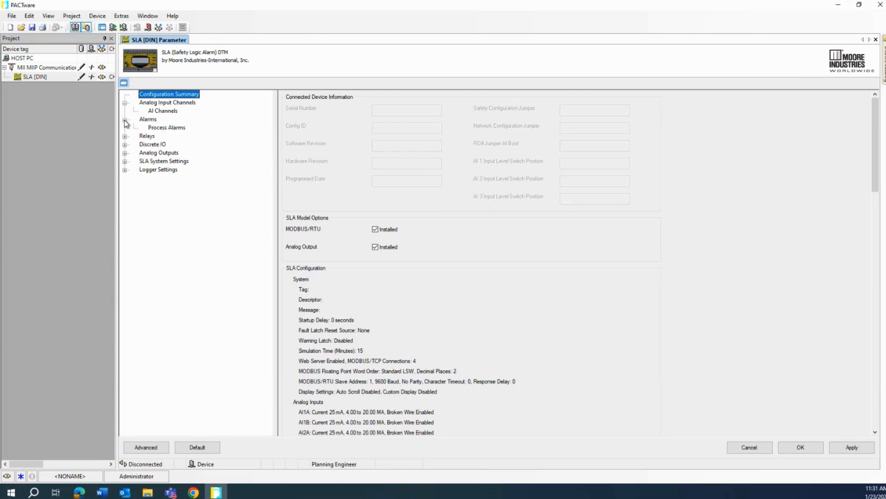
pyautogui.click(125, 136)
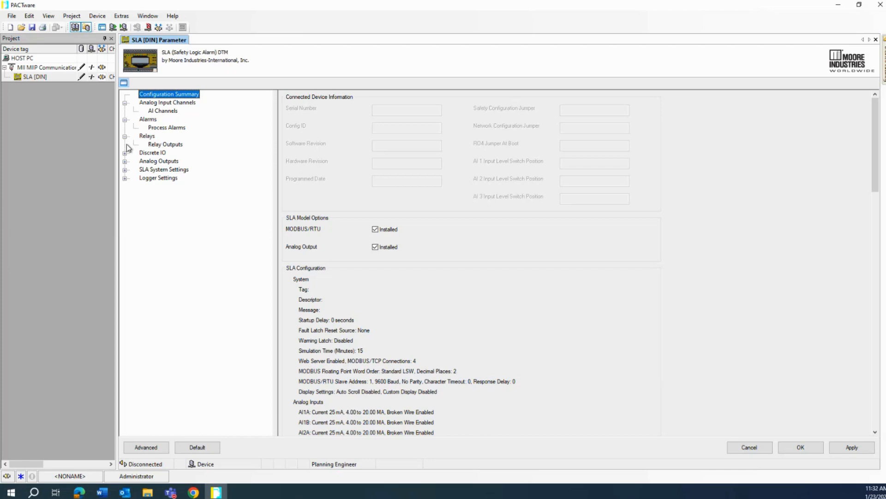
pyautogui.click(125, 154)
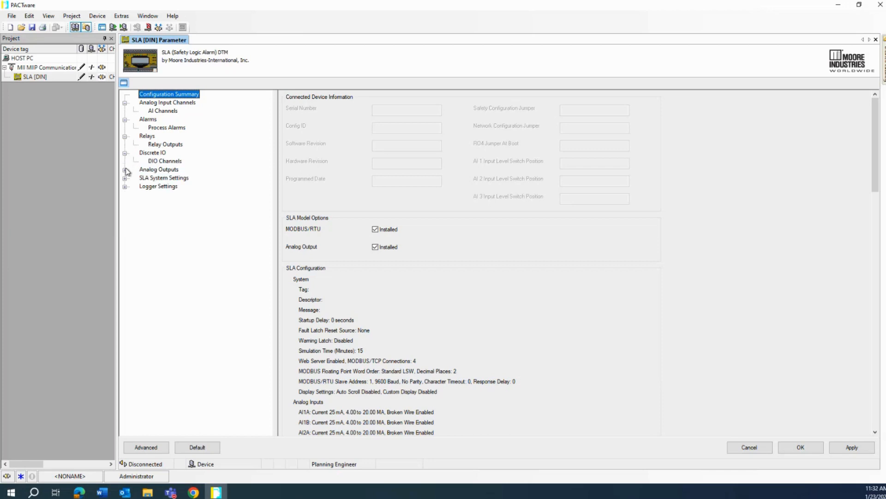
pyautogui.click(126, 169)
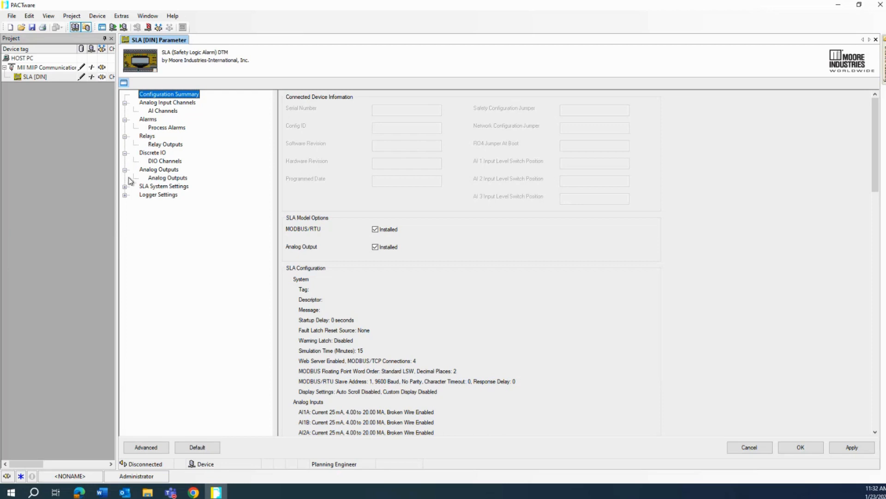
pyautogui.click(125, 187)
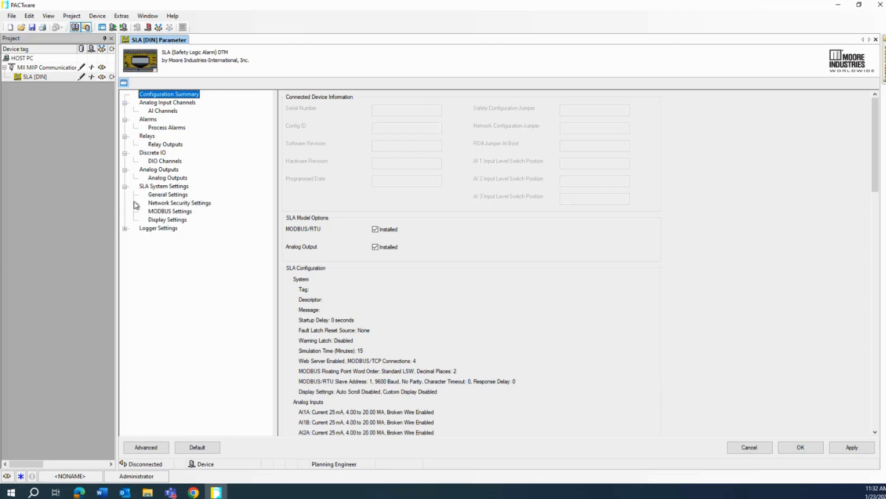
pyautogui.click(125, 229)
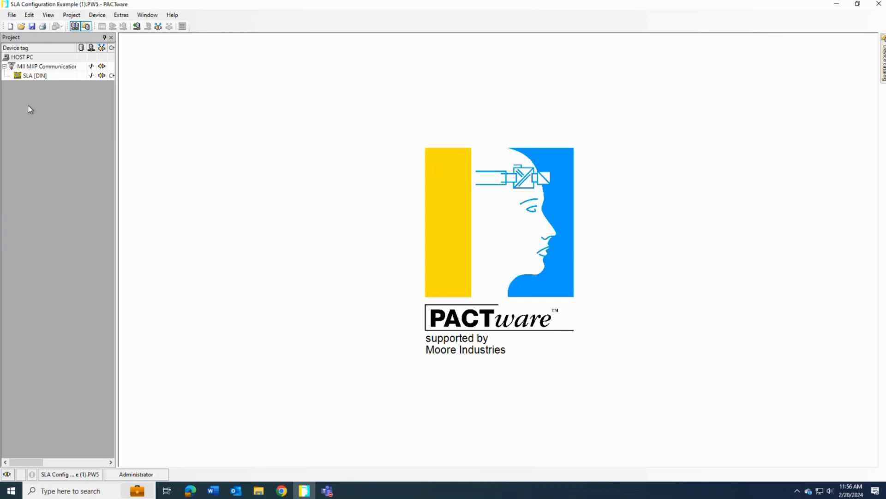
# Save the project as a new PACTware 5.x file named "SLA Confiiguration Example" in the Documents folder.
pyautogui.click(11, 15)
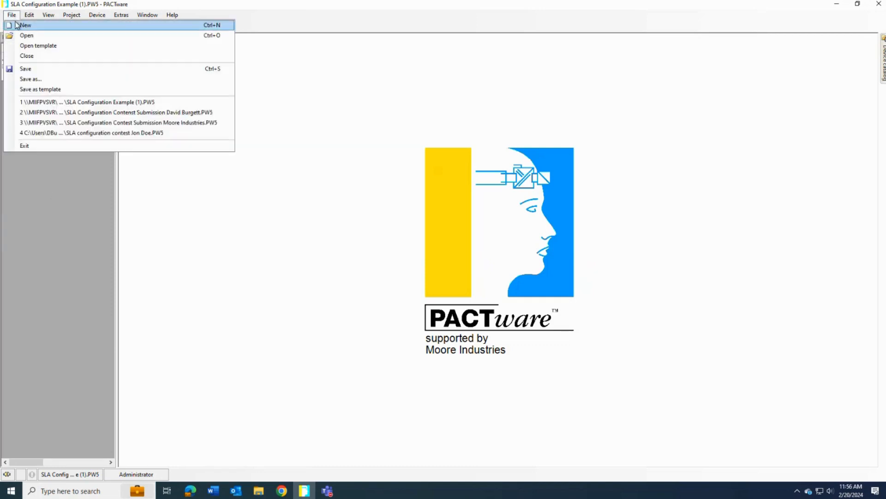
pyautogui.click(30, 79)
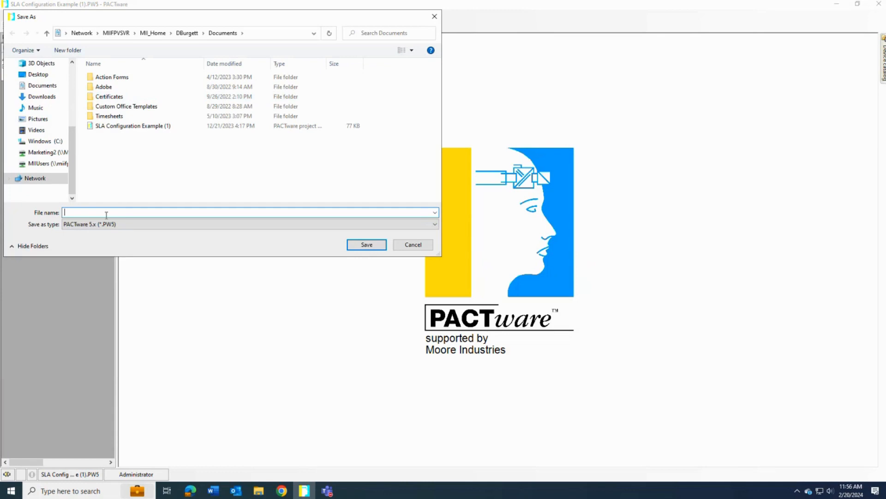
pyautogui.write('SLA Confi')
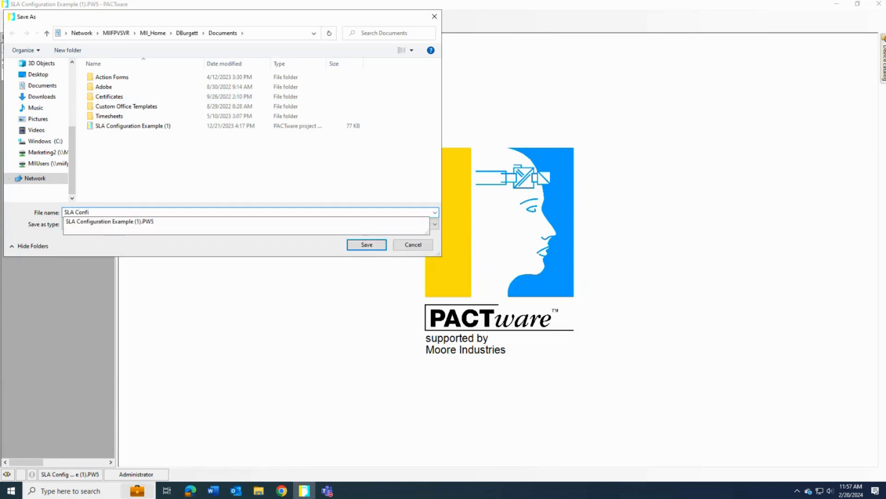
pyautogui.write('igura')
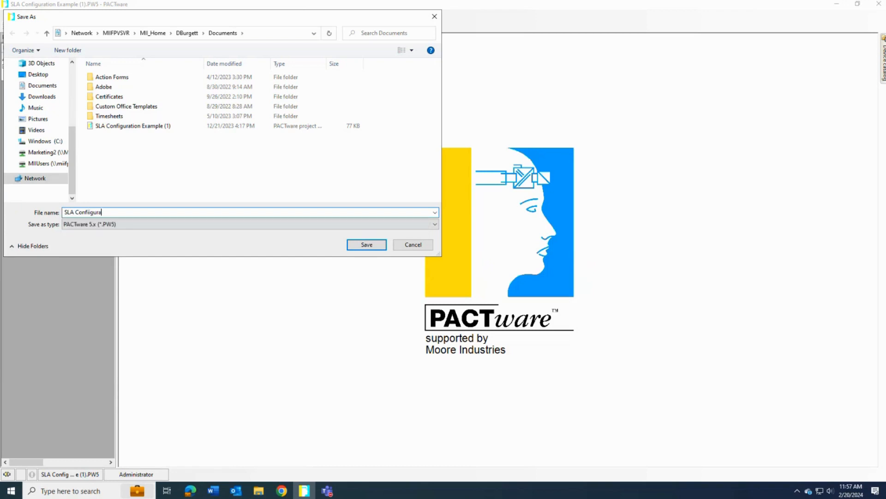
pyautogui.write('tion Example')
pyautogui.click(363, 246)
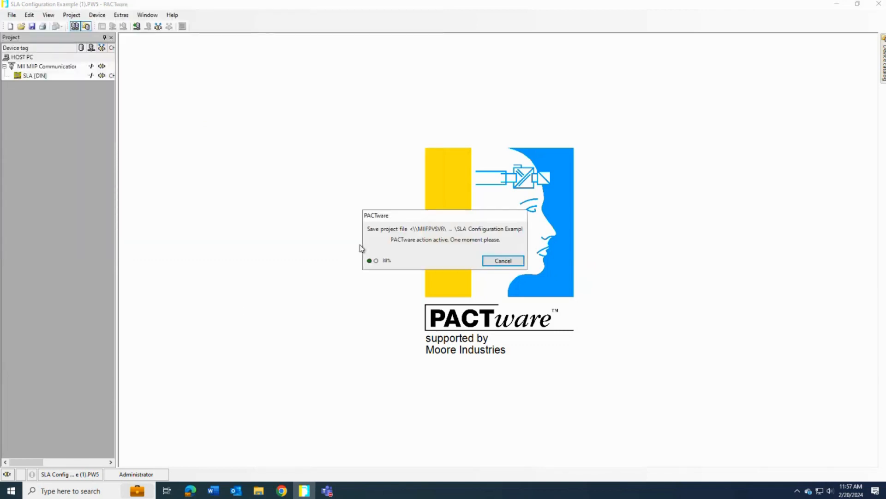